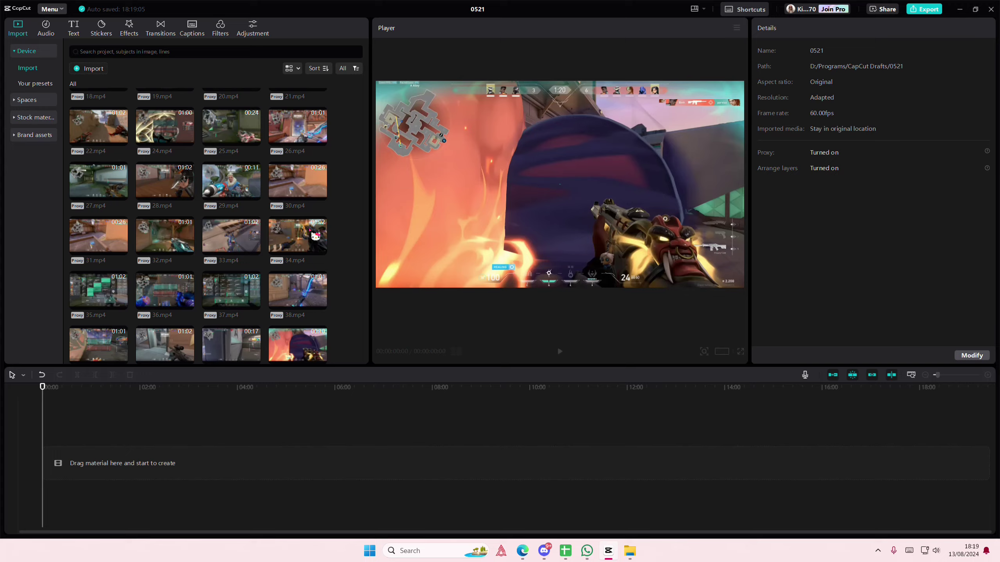
Step: Add clips 27.mp4–34.mp4 to the main timeline track as a six-minute sequence
{"action": "mouse_move", "coordinate": [342, 237]}
{"action": "left_mouse_down"}
{"action": "mouse_move", "coordinate": [94, 182]}
{"action": "mouse_move", "coordinate": [97, 448]}
{"action": "left_mouse_up"}
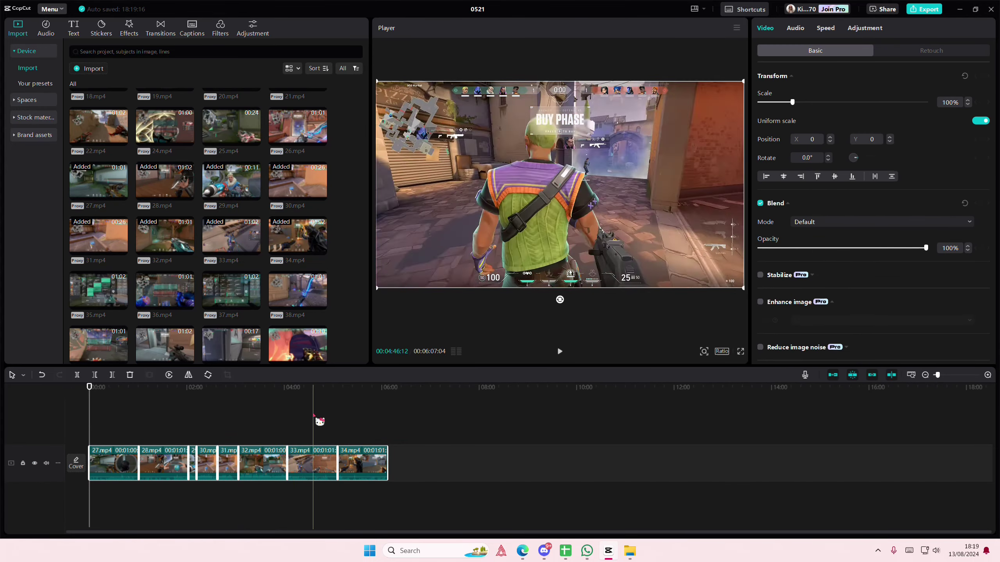